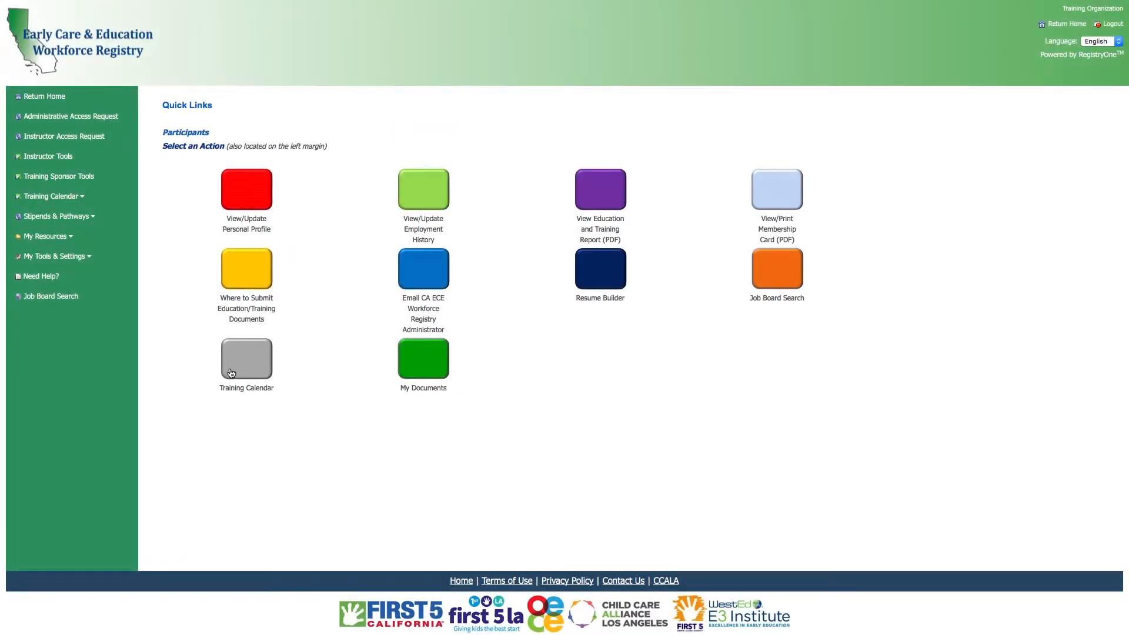
Open the training calendar search and enter an instructor's first name as a search keyword
left_click(234, 362)
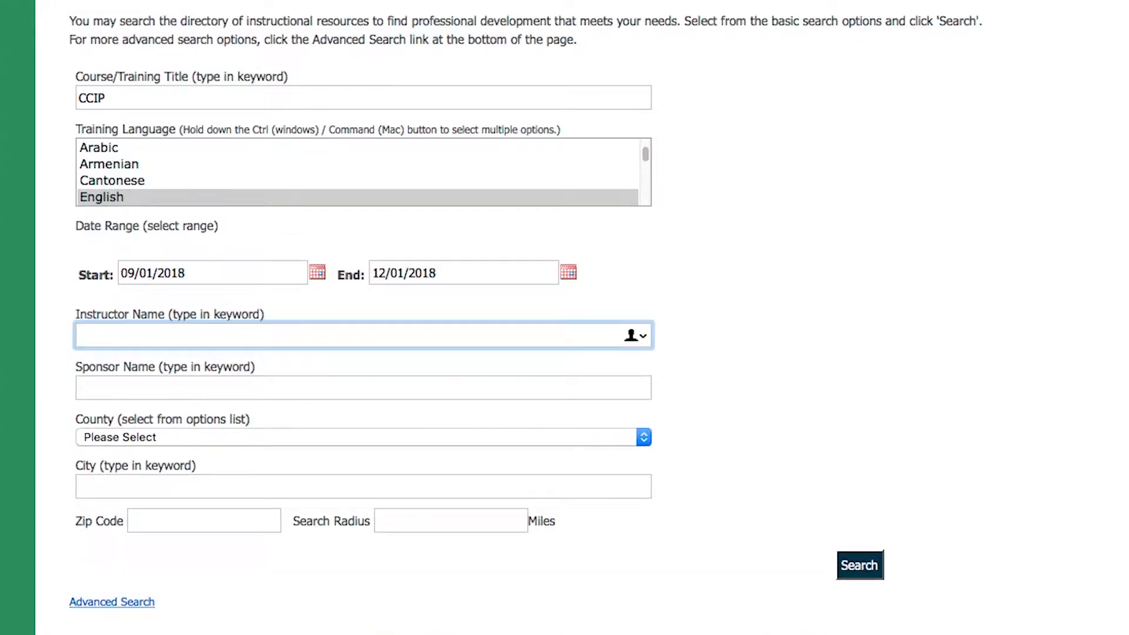
type("Pamela")
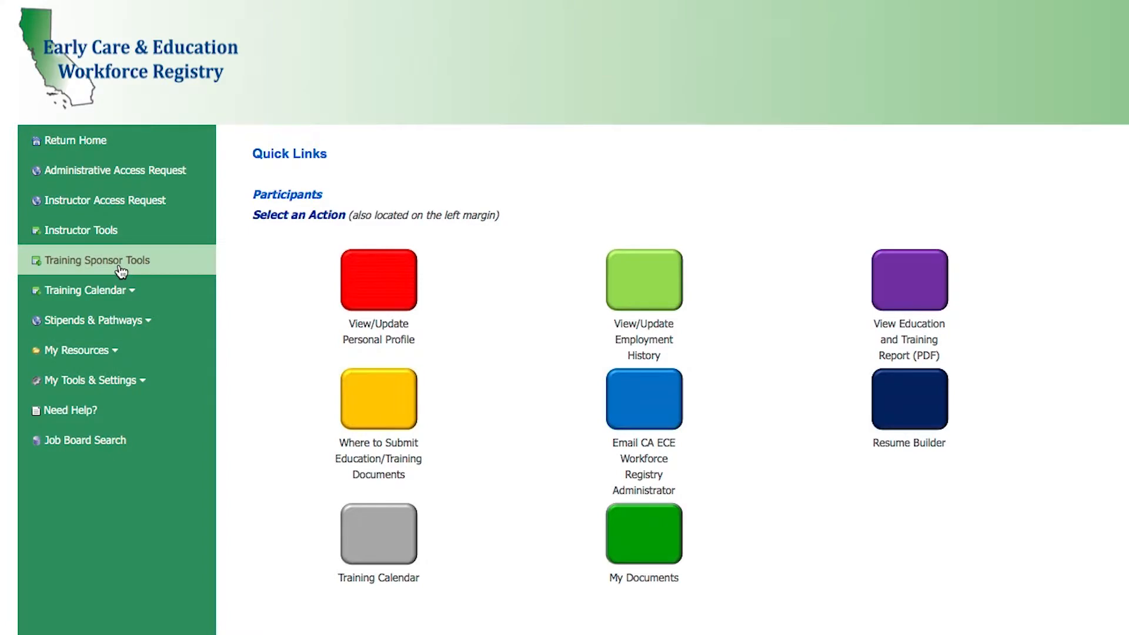
Open the form for adding a training from the Training Sponsor Tools and look through its fields
left_click(120, 270)
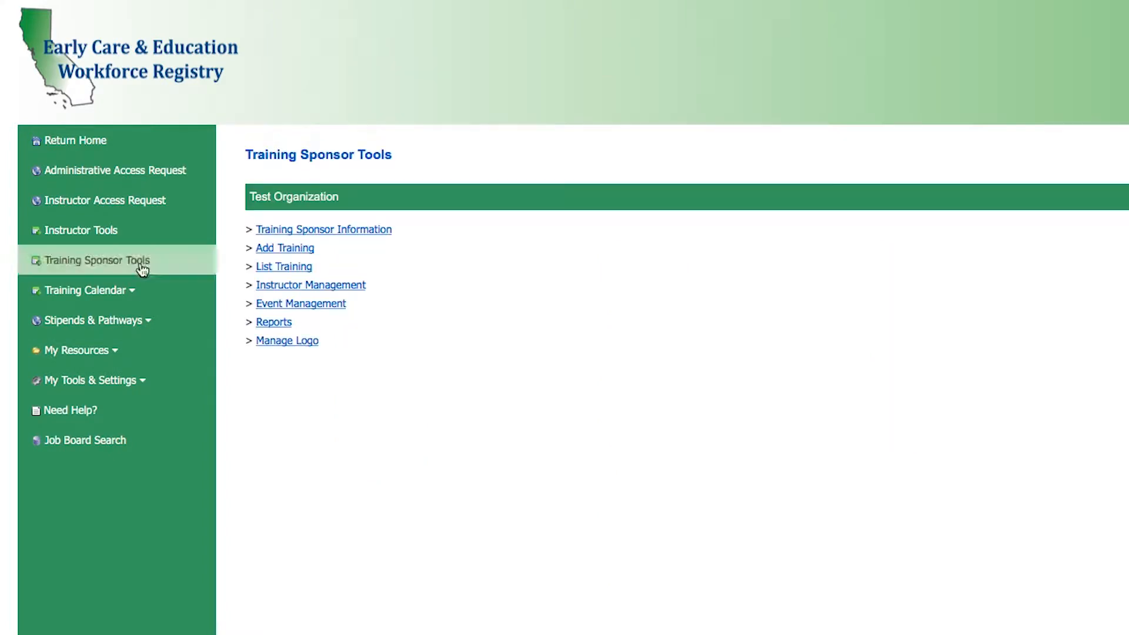
left_click(292, 249)
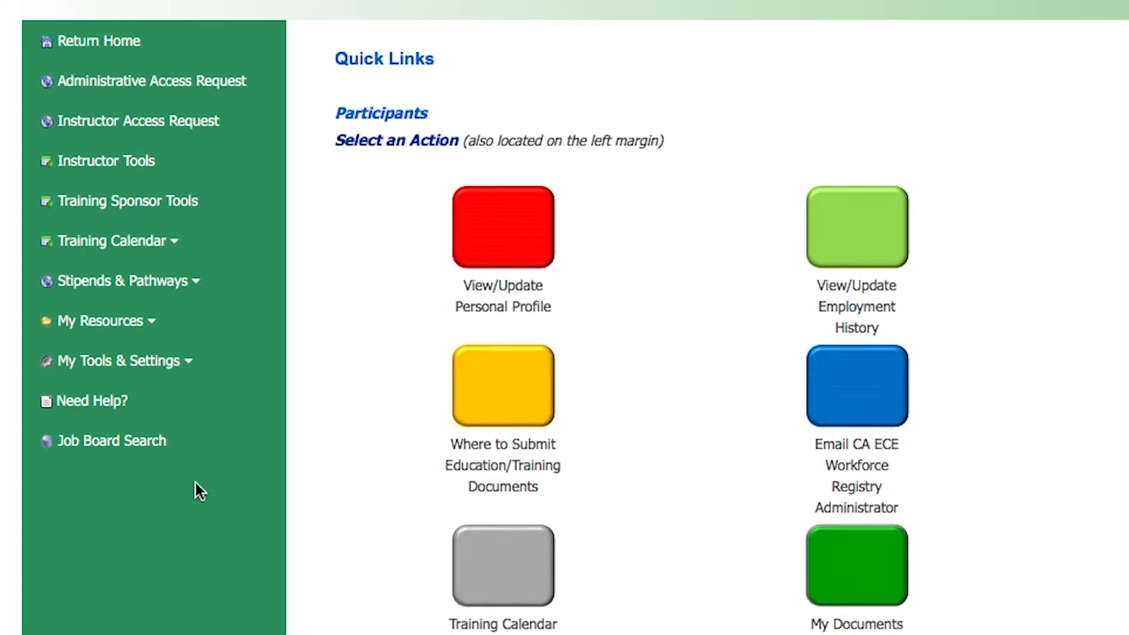
left_click(156, 207)
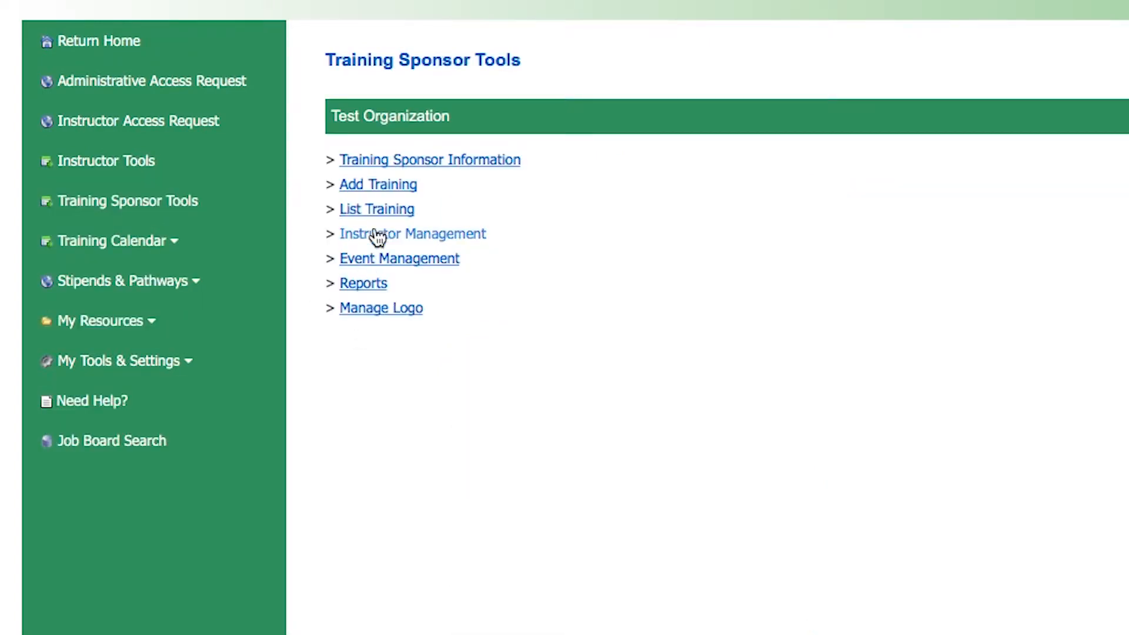
left_click(386, 184)
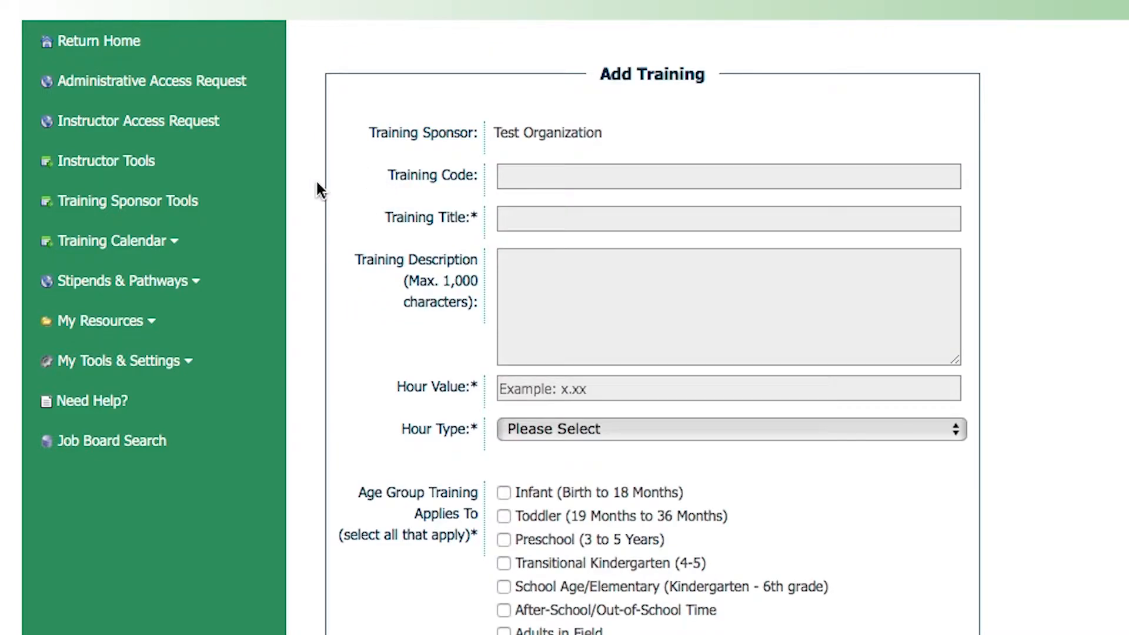
scroll(298, 231, "down", 3)
scroll(459, 118, "down", 5)
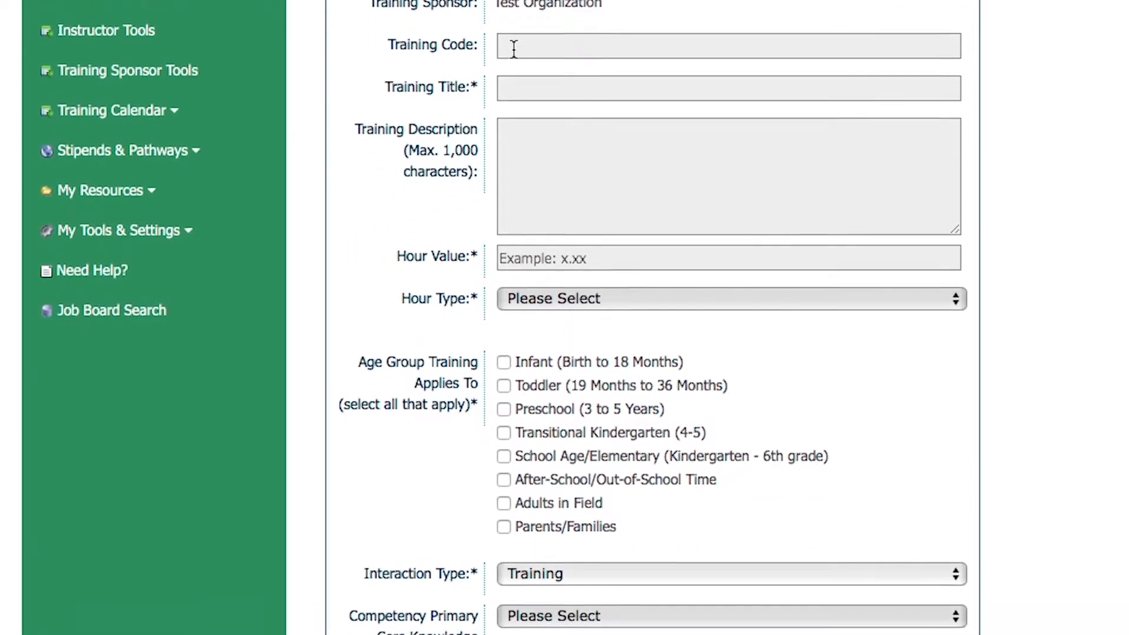
scroll(575, 321, "down", 5)
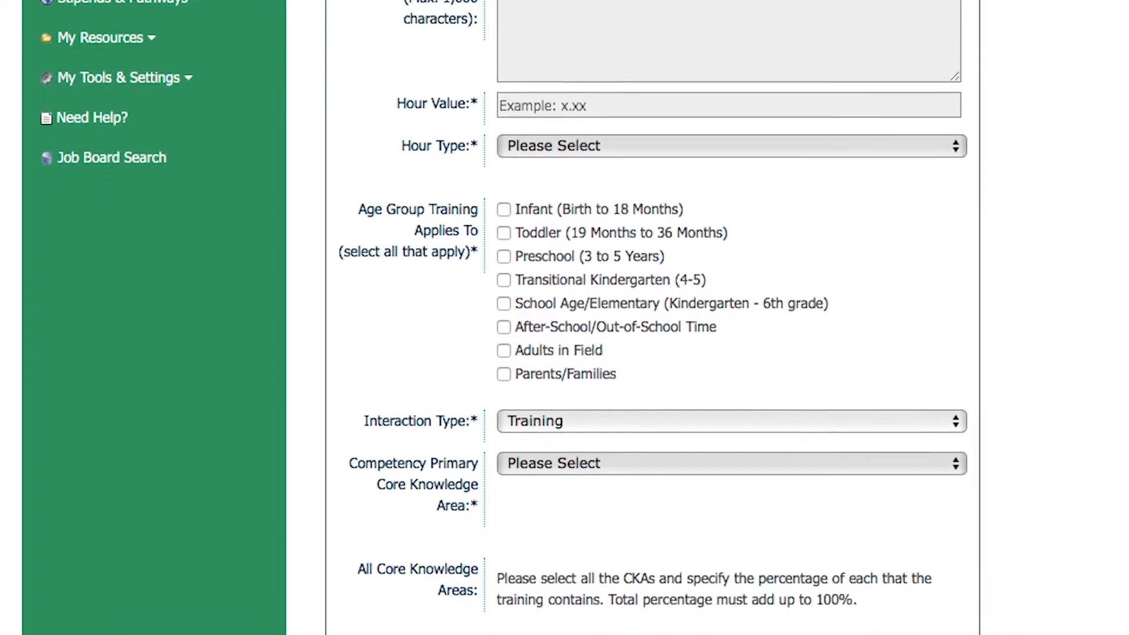
scroll(474, 247, "down", 4)
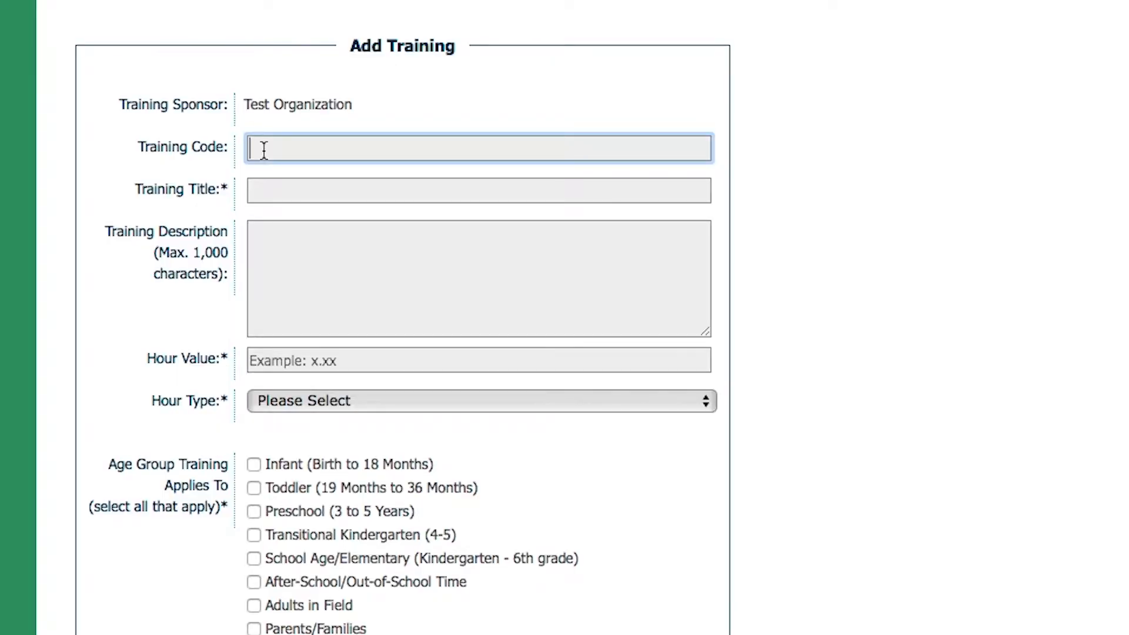
Enter CCIP 101 as the training code and continue to the training title
type("CCIP 101")
left_click(253, 193)
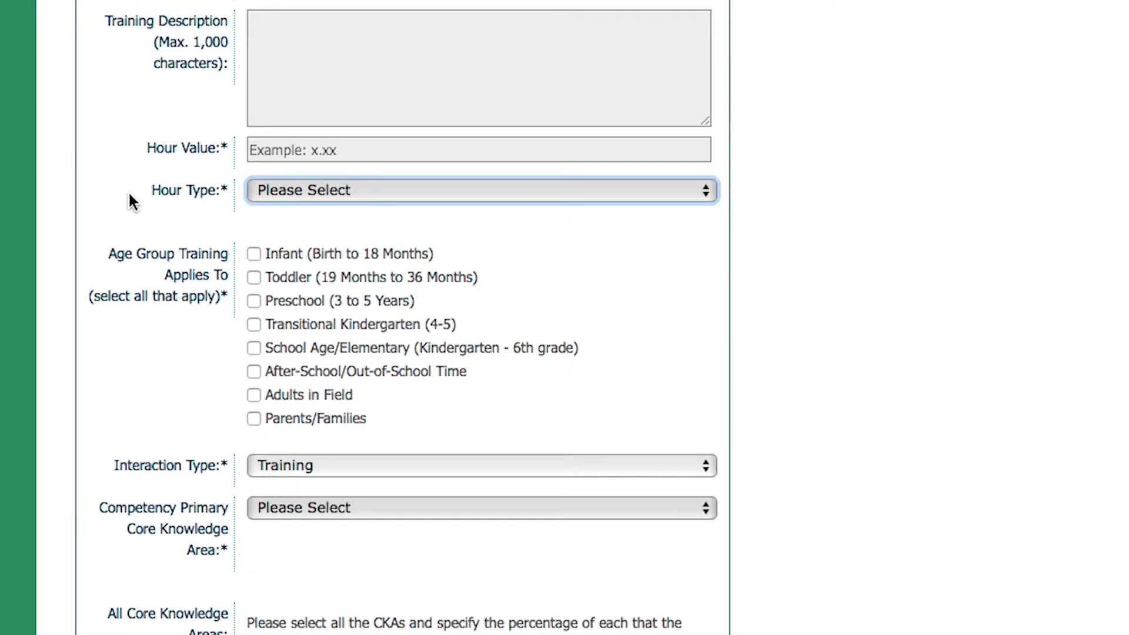
Mark the age group Toddler (19 Months to 36 Months) and set the primary core knowledge area to Child Development and Learning
left_click(259, 186)
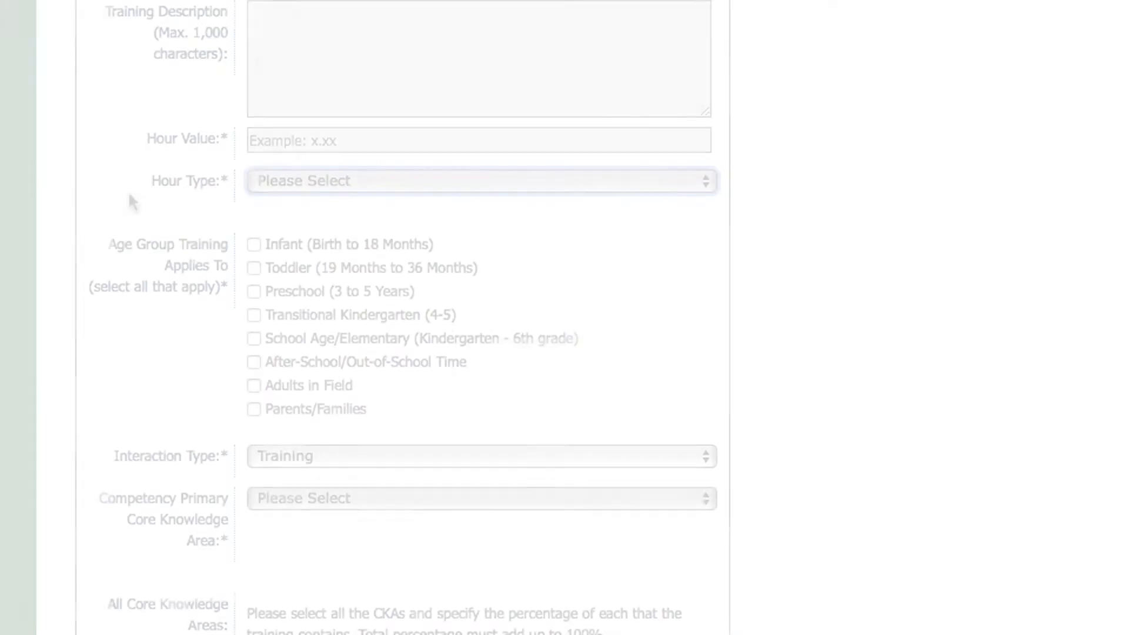
left_click(253, 288)
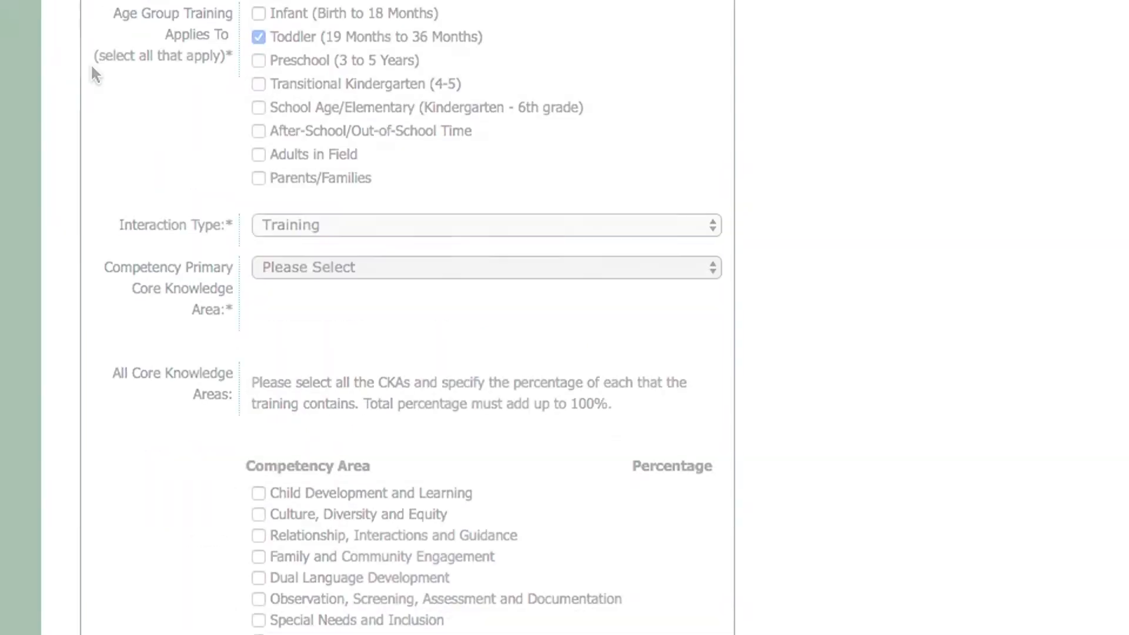
left_click(275, 266)
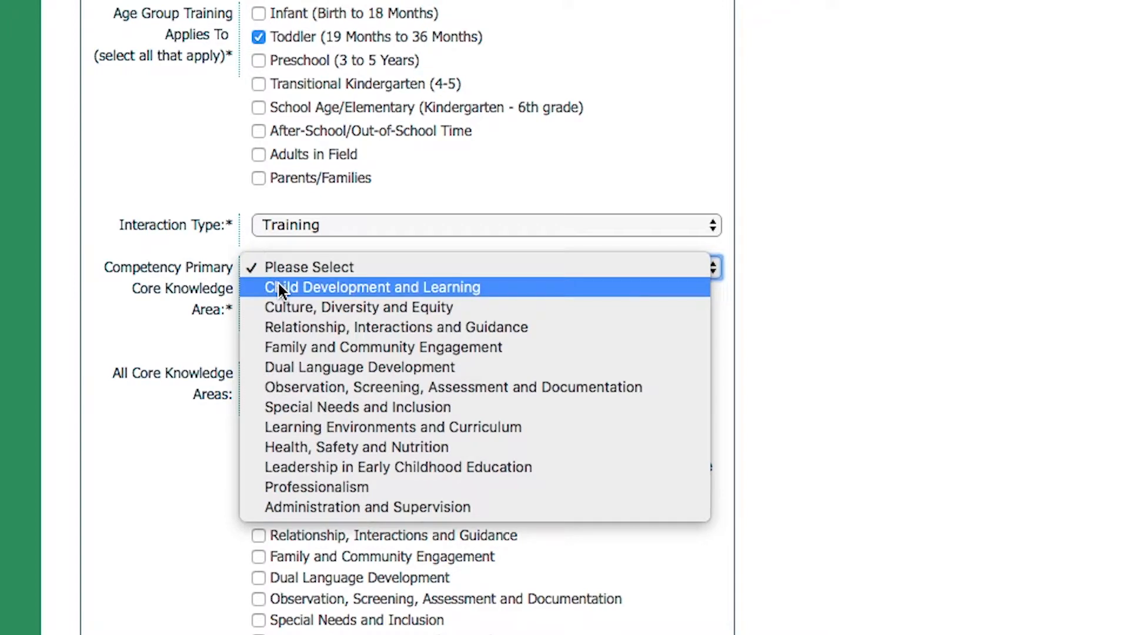
left_click(277, 288)
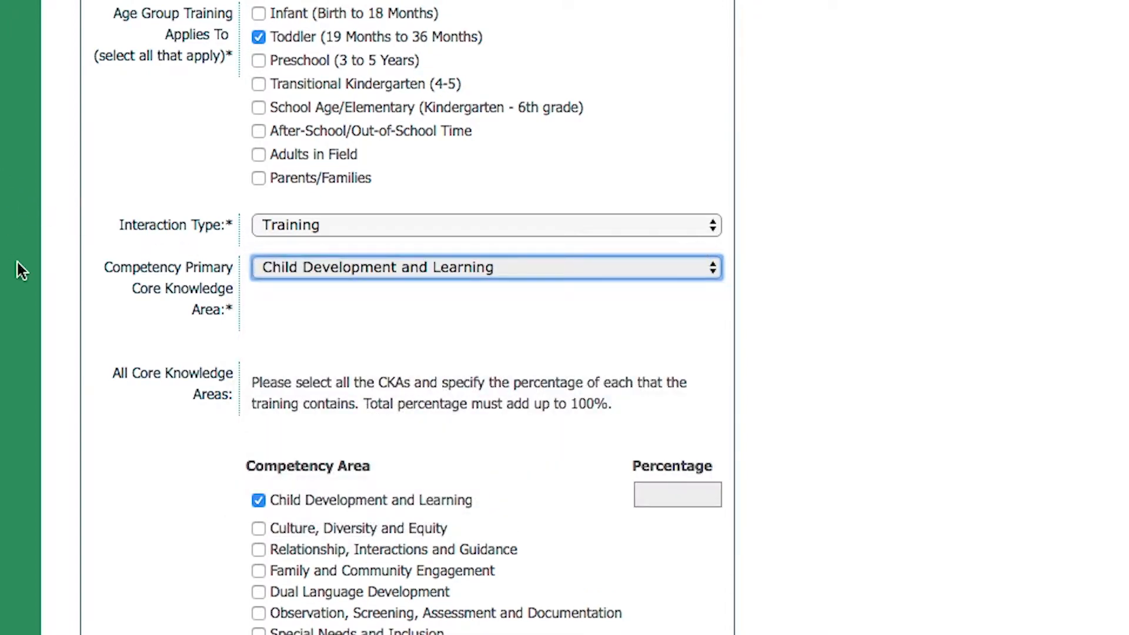
Allocate 75% to Child Development and Learning and 25% to Relationship, Interactions and Guidance, and submit the training
left_click(257, 550)
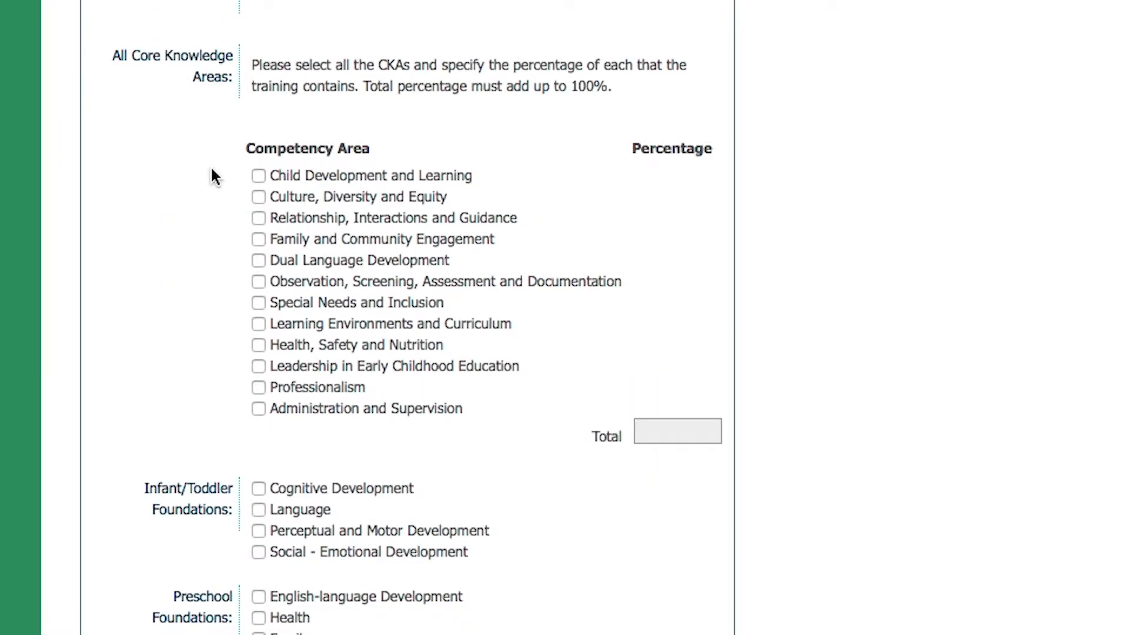
left_click(259, 175)
left_click(693, 171)
type("75")
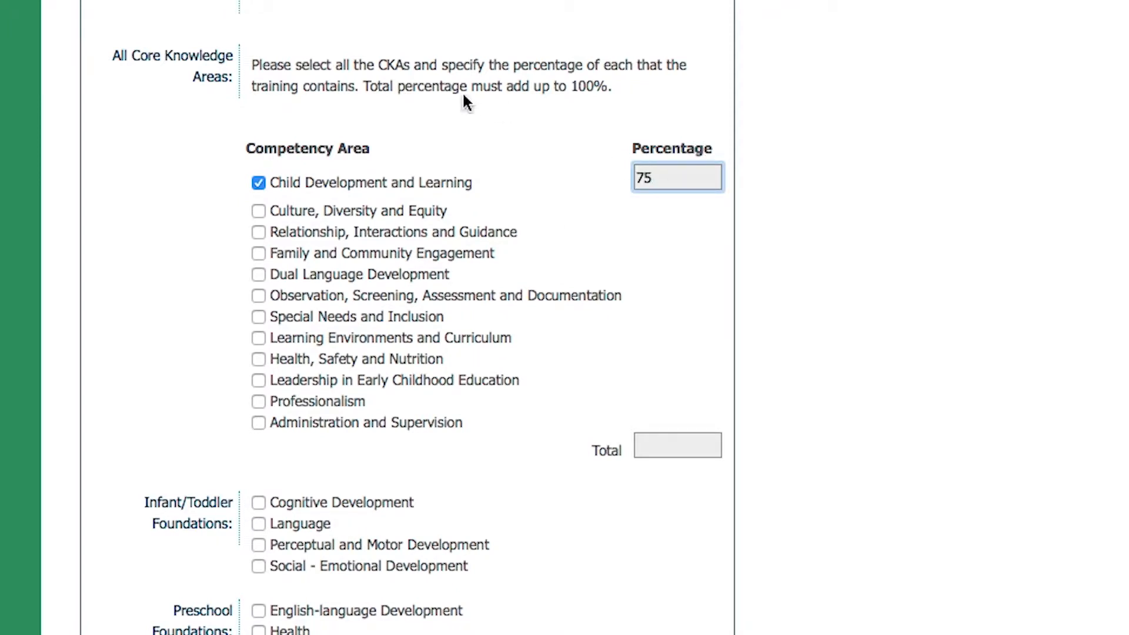
left_click(258, 232)
left_click(657, 227)
type("25")
left_click(669, 264)
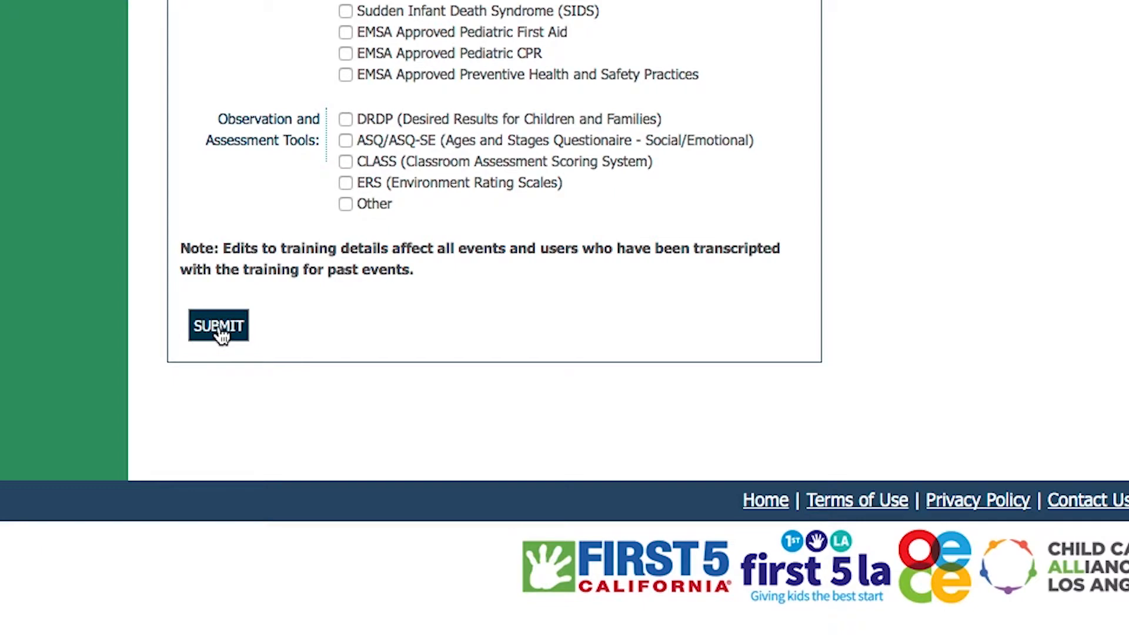
left_click(219, 327)
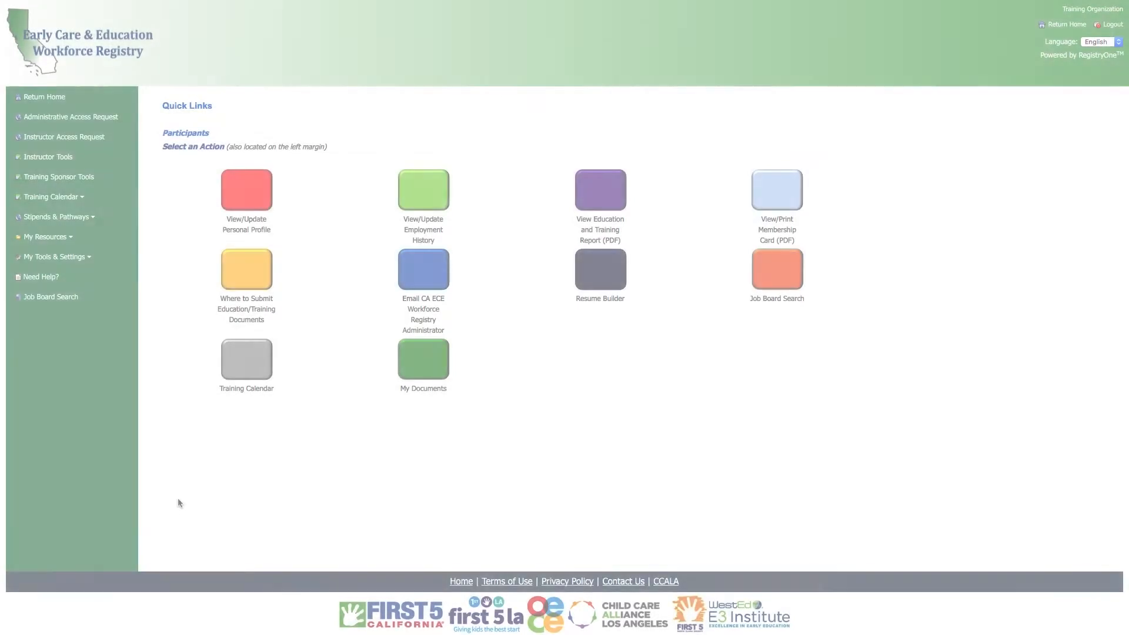
View Event Management in the Instructor Tools, and start a new event from Event Management in the Training Sponsor Tools
left_click(69, 155)
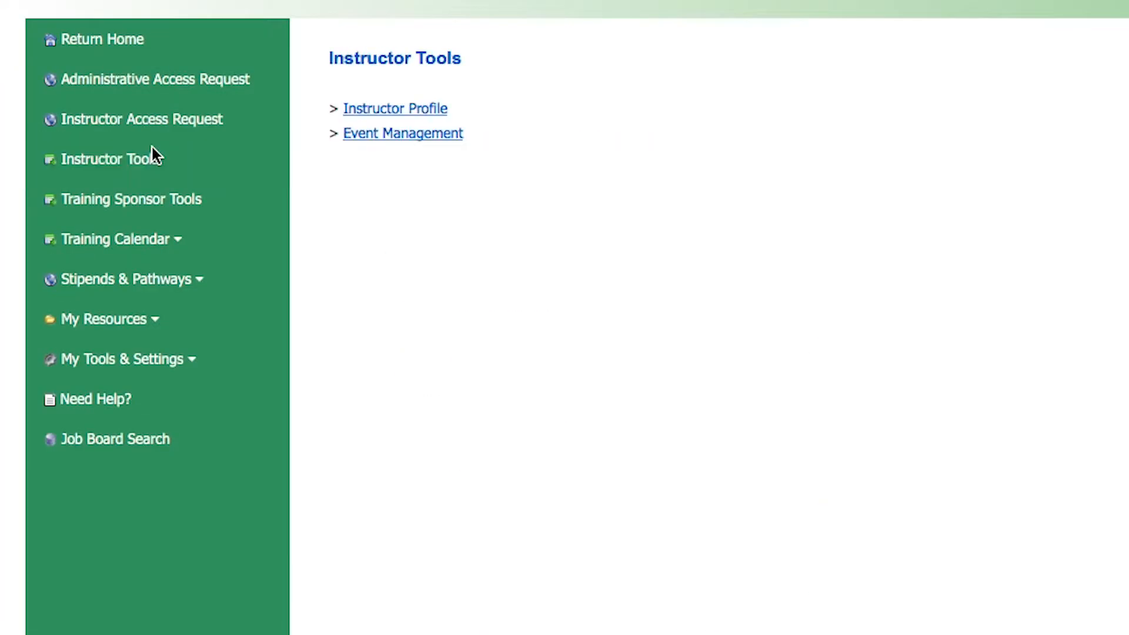
left_click(432, 134)
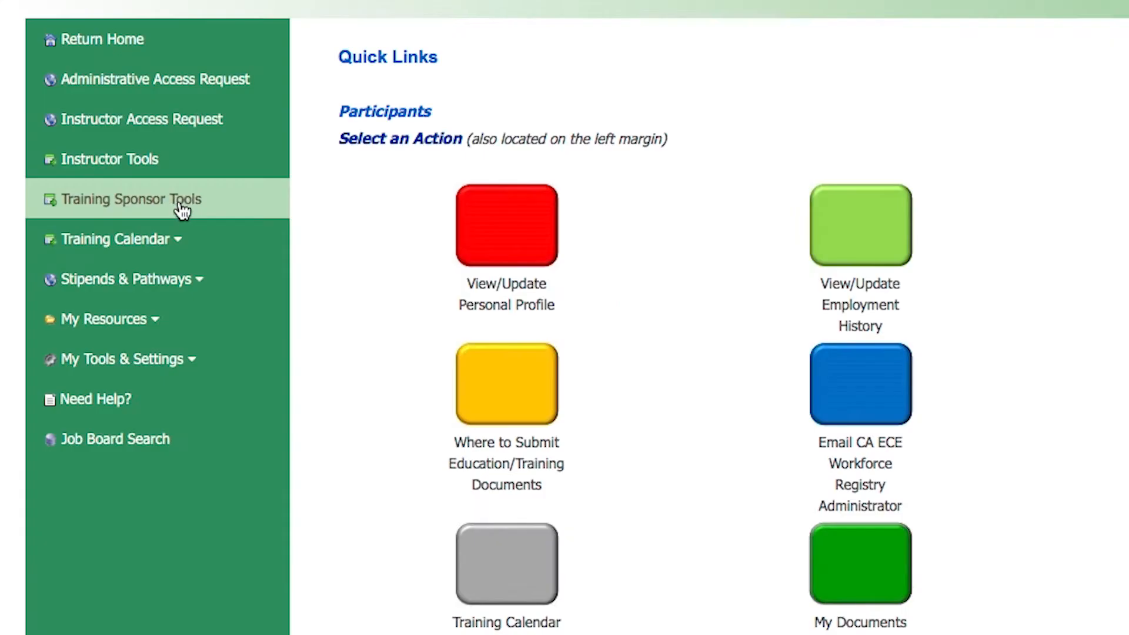
left_click(82, 177)
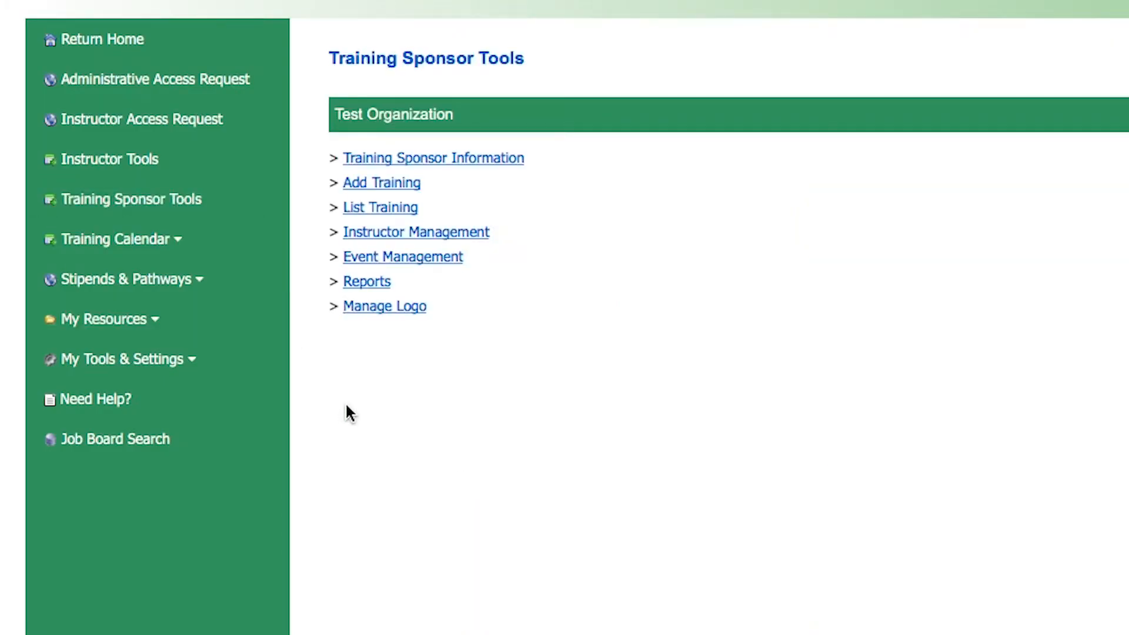
left_click(355, 254)
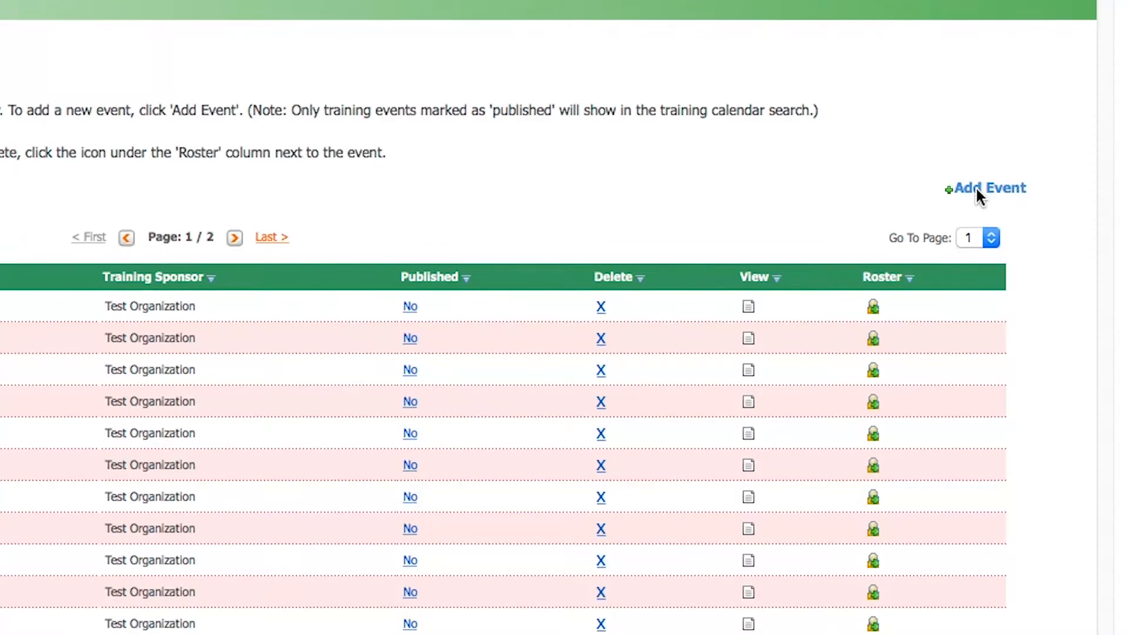
left_click(975, 186)
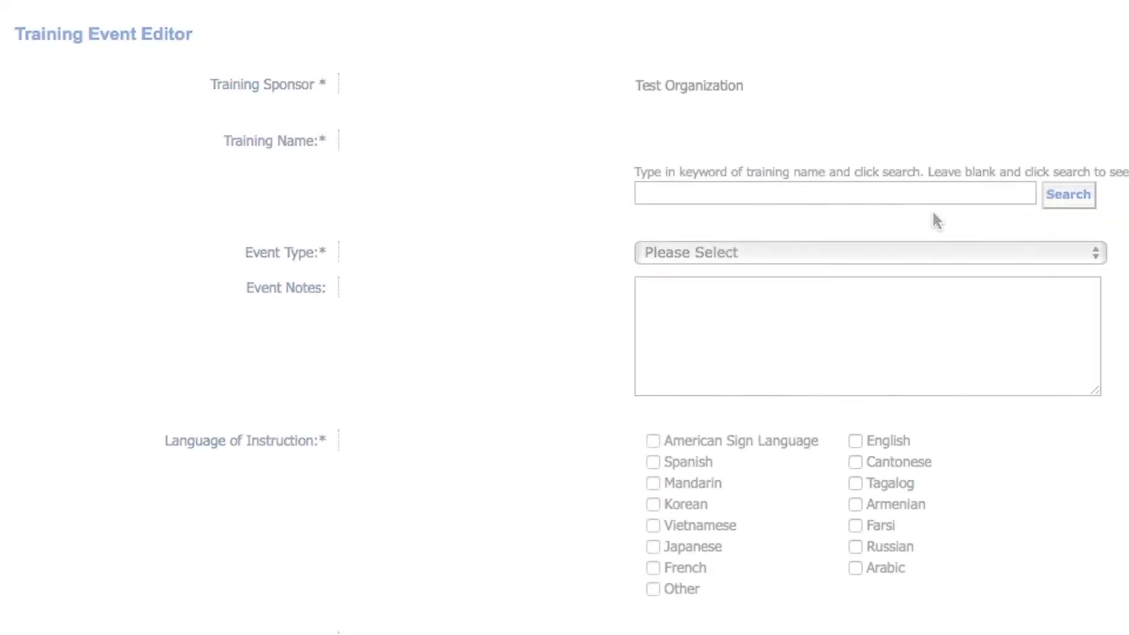
Search for the event's training by the keyword CCIP
left_click(739, 187)
type("CCIP")
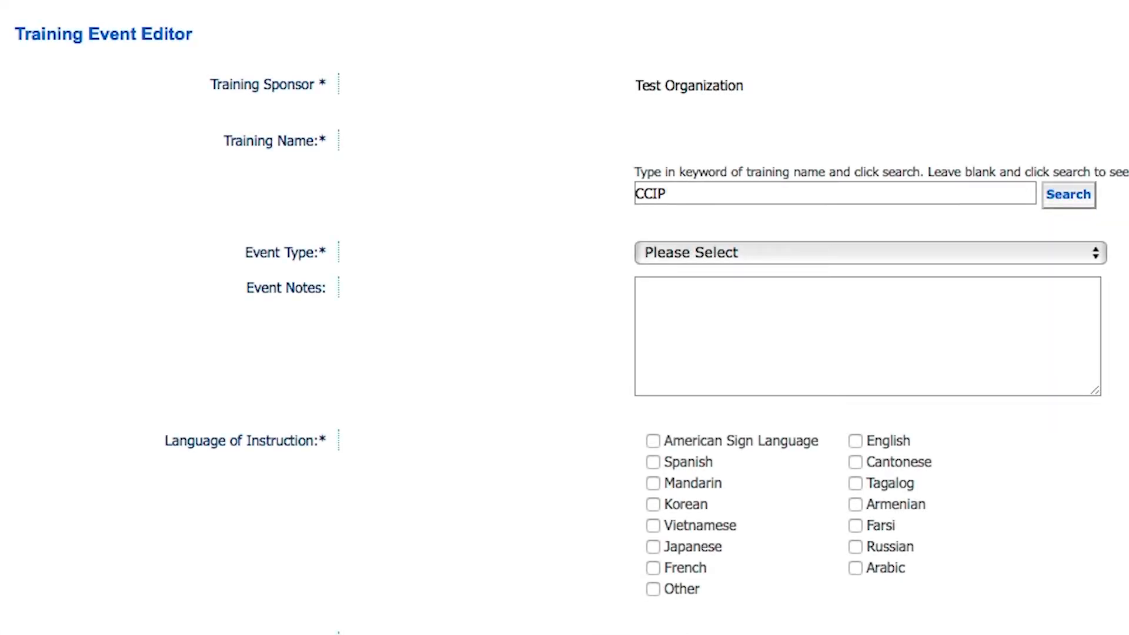
left_click(1071, 196)
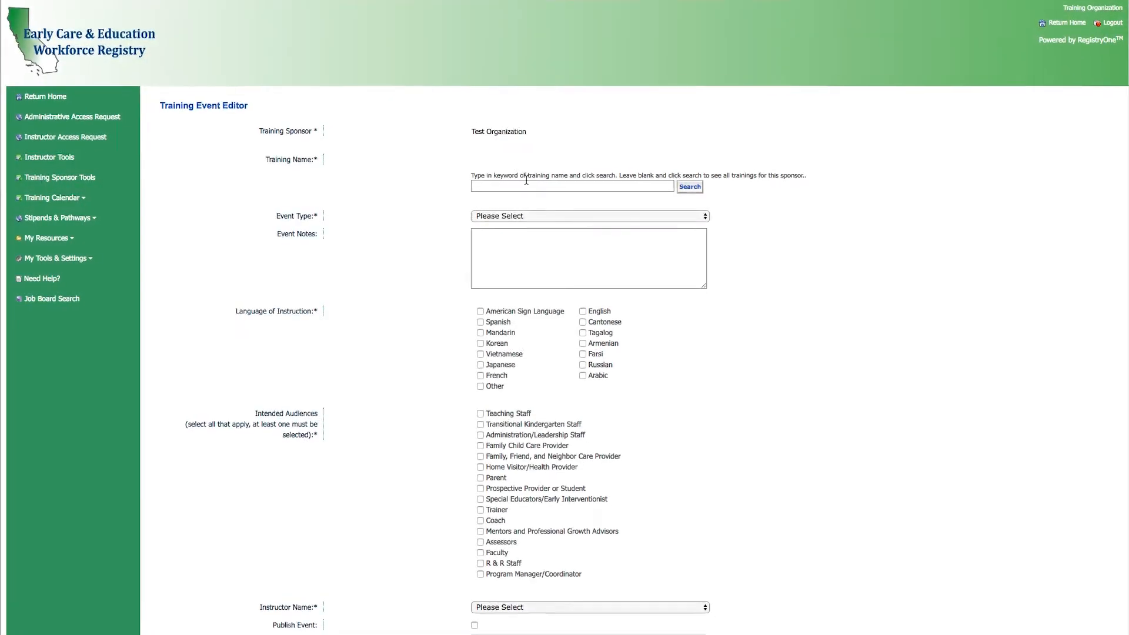
Choose CCIP 101 from the sponsor's full training list and set the event type to Classroom/Face-to-Face
left_click(691, 187)
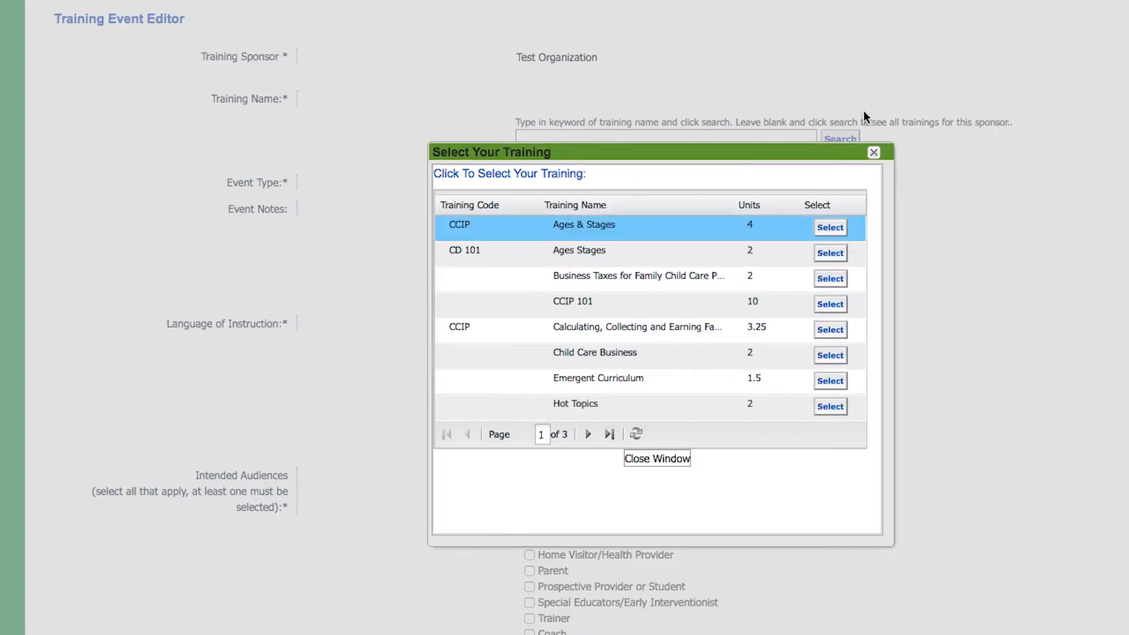
left_click(721, 251)
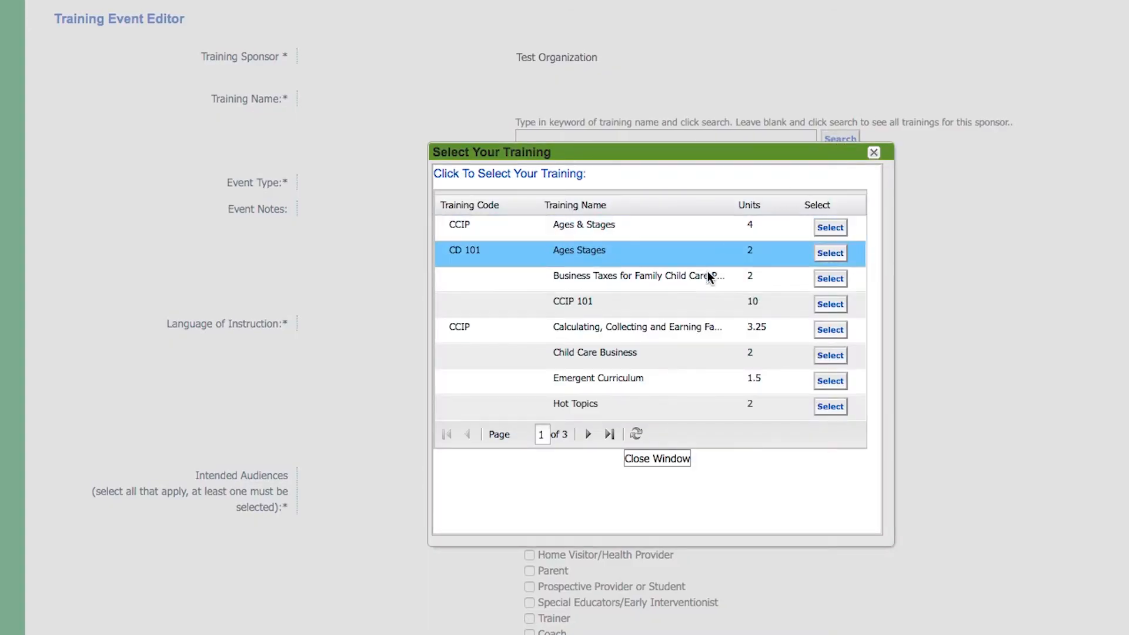
left_click(691, 303)
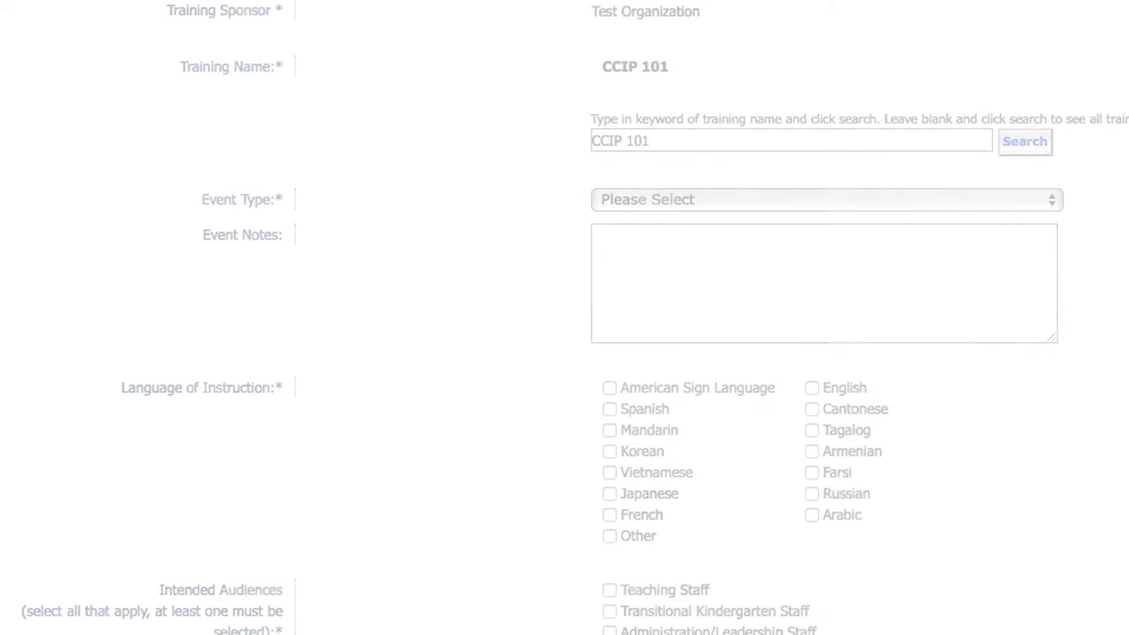
left_click(1056, 197)
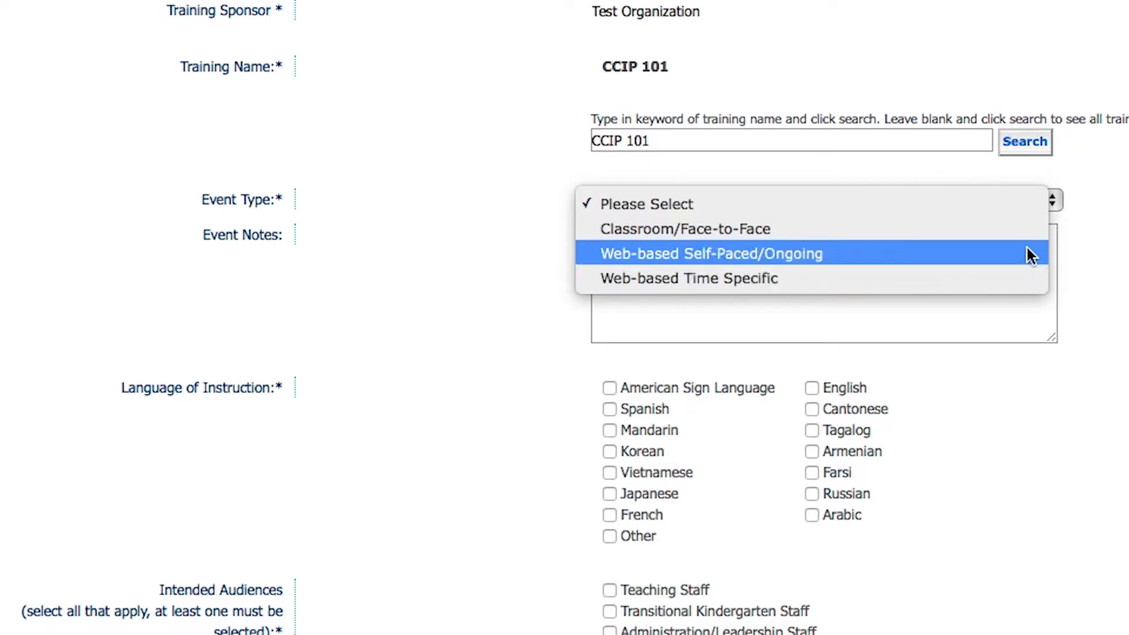
left_click(1027, 228)
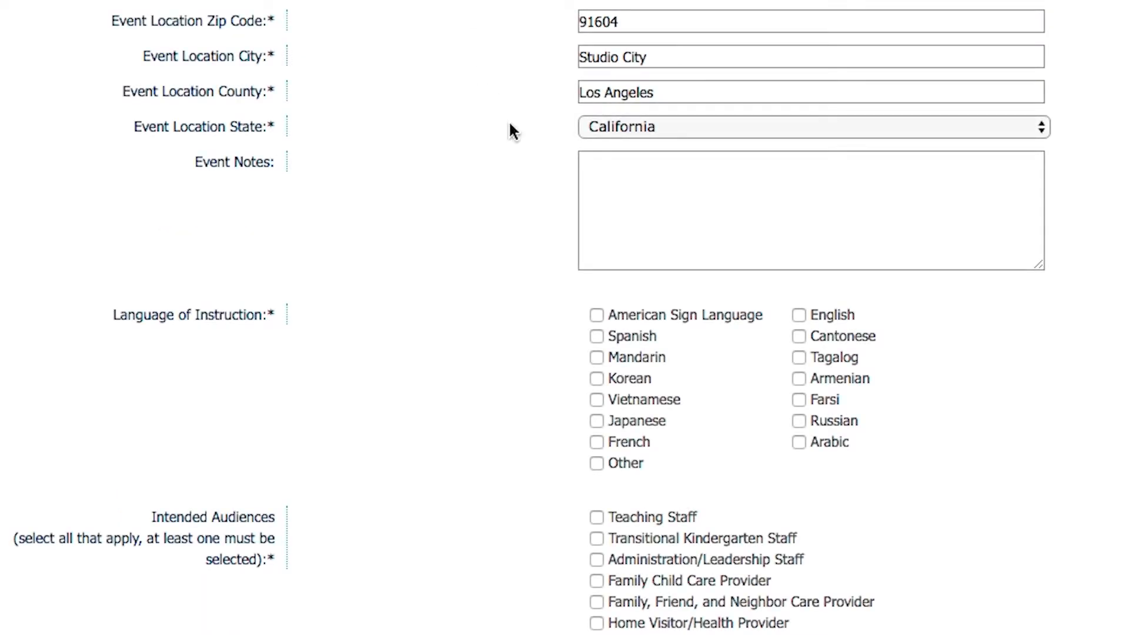
Write event notes that begin with "Parking in side lot. Please bring"
left_click(620, 186)
type("Parking in side lot")
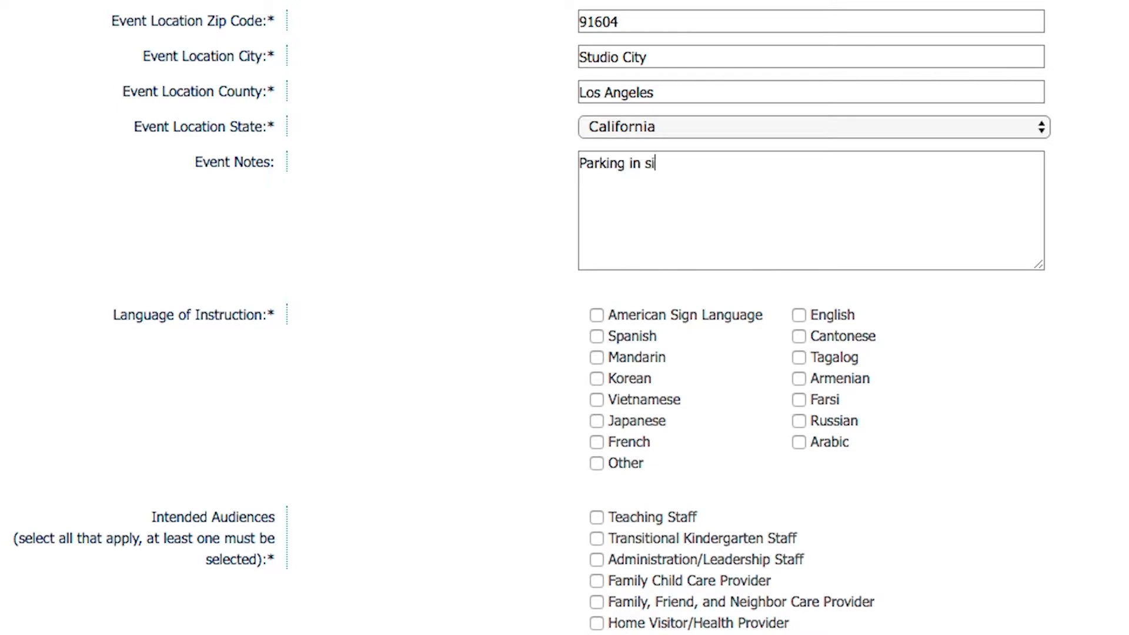
type(". Please bring bi")
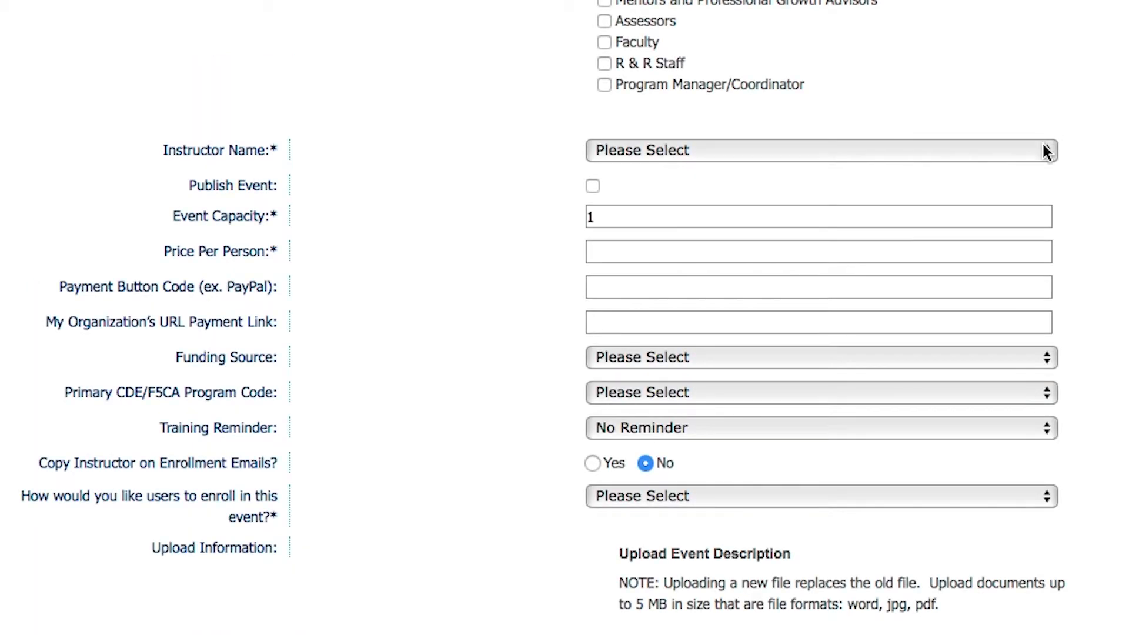
Select the instructor for the event and mark the event as published
left_click(1043, 149)
left_click(1018, 203)
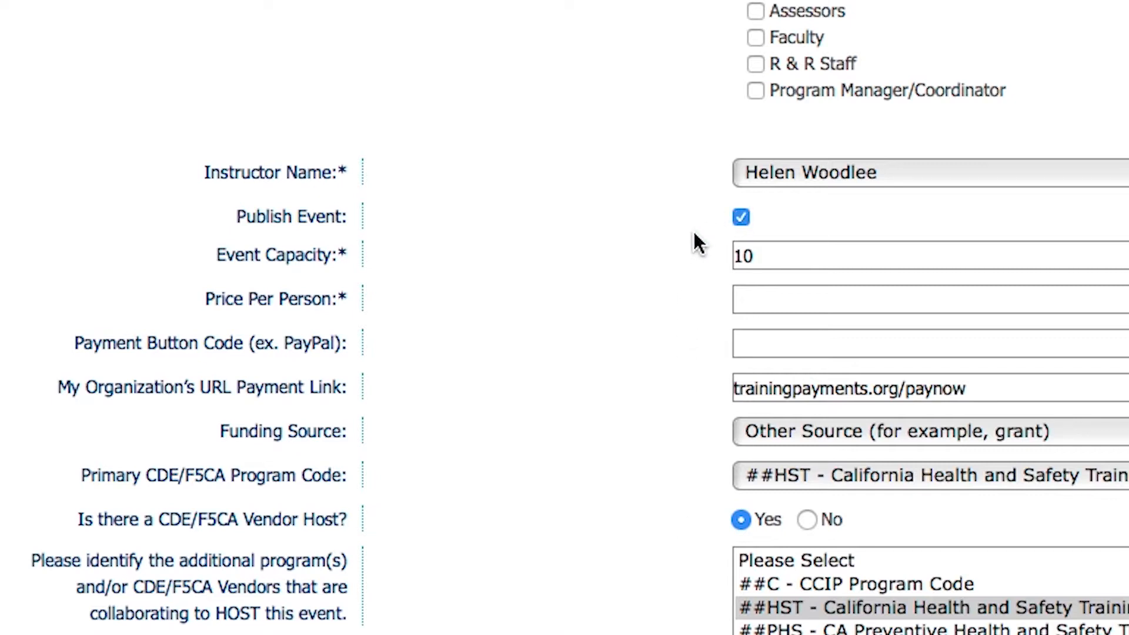
left_click(740, 219)
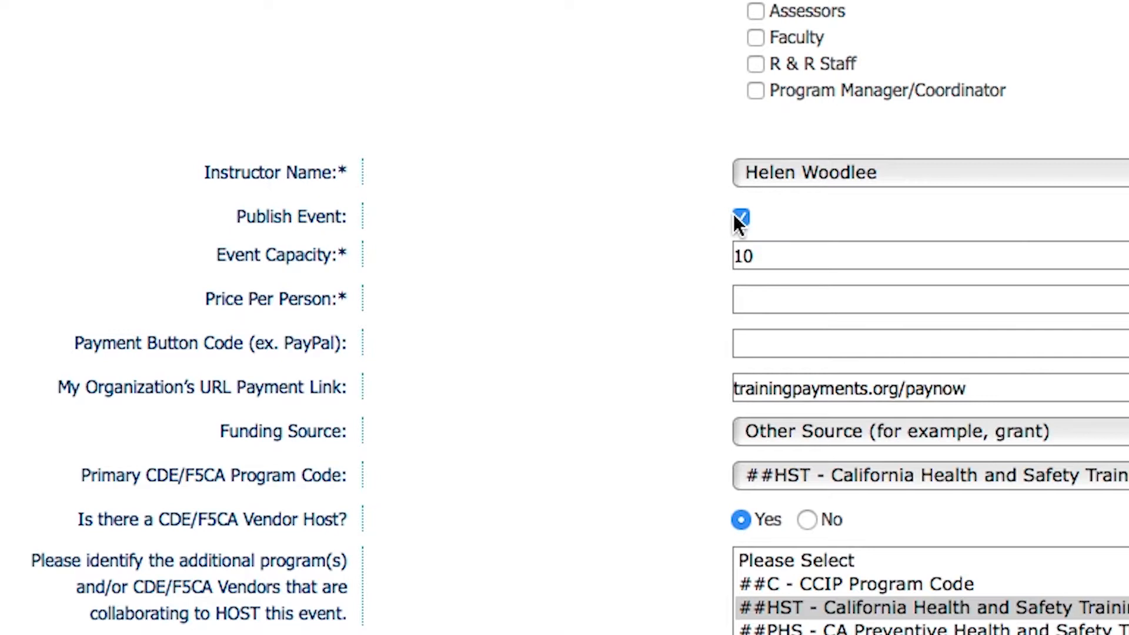